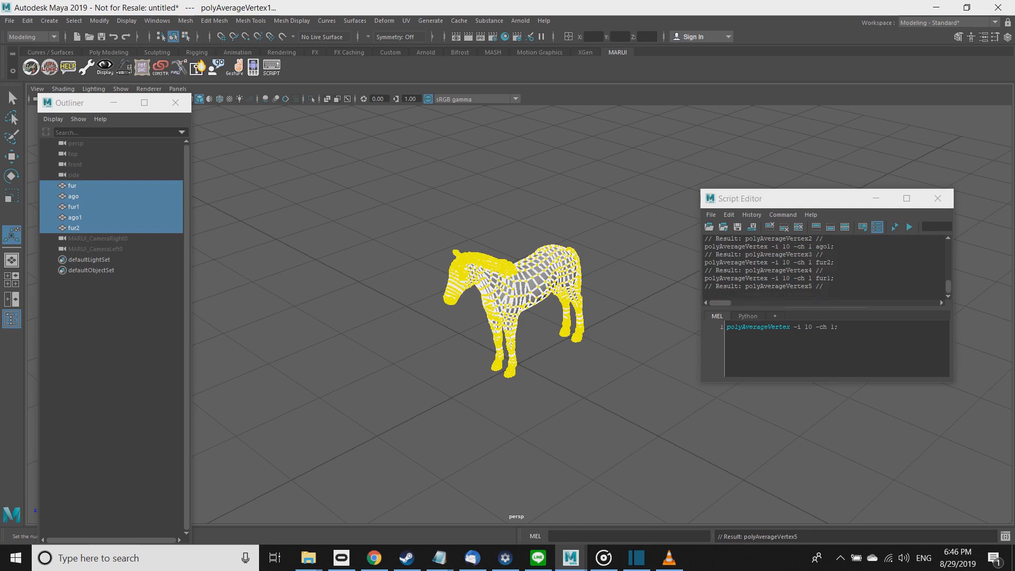
Copy the last polyAverageVertex command from the script history into the MEL input without the object name fur1, and select the whole line.
left_click_drag(836, 278, 705, 278)
key("ctrl+c")
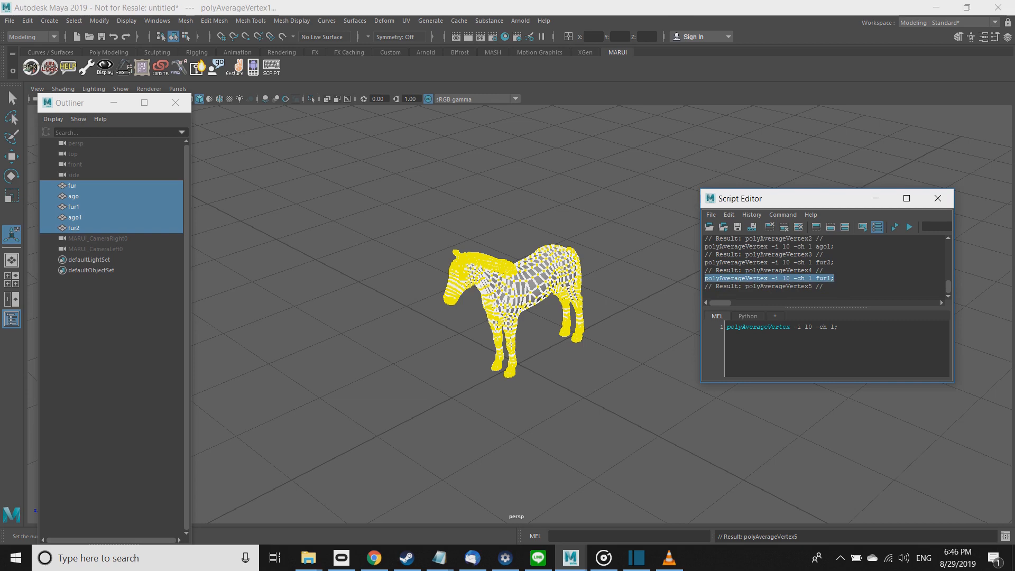
key("ctrl+a")
key("ctrl+v")
left_click_drag(853, 327, 837, 326)
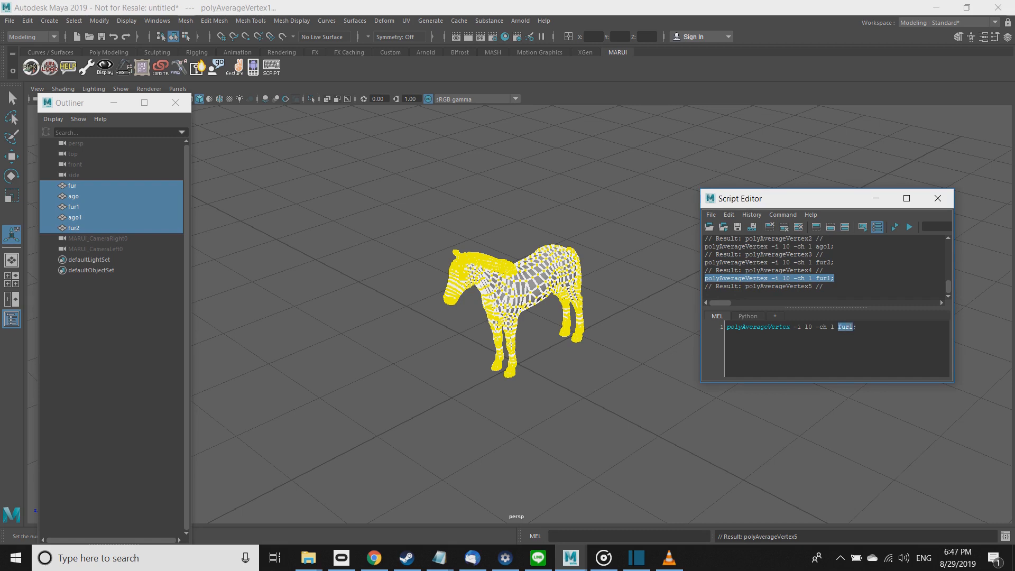
key("BackSpace")
key("ctrl+a")
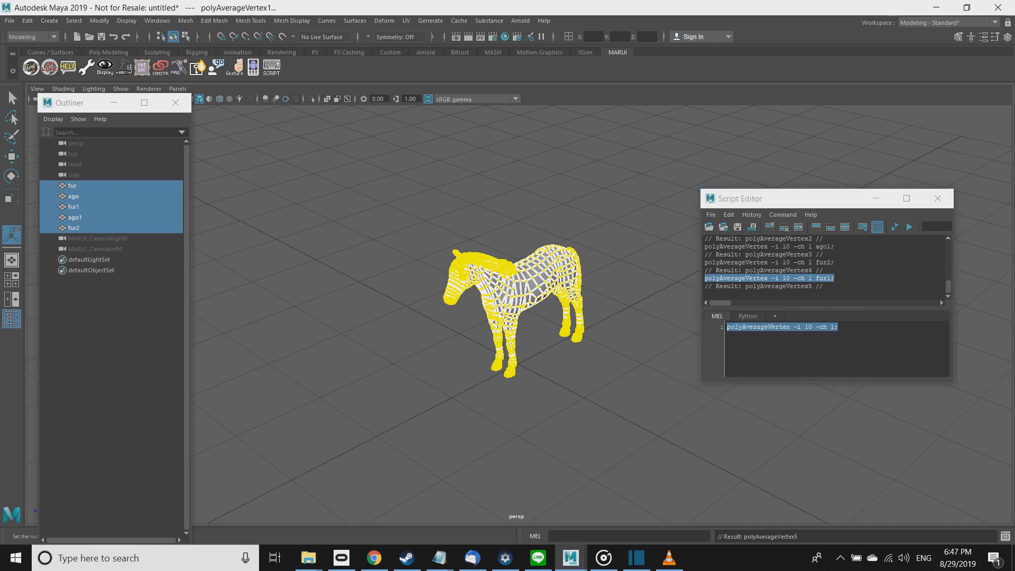
Undo the last vertex averaging on the horse mesh.
key("ctrl+z")
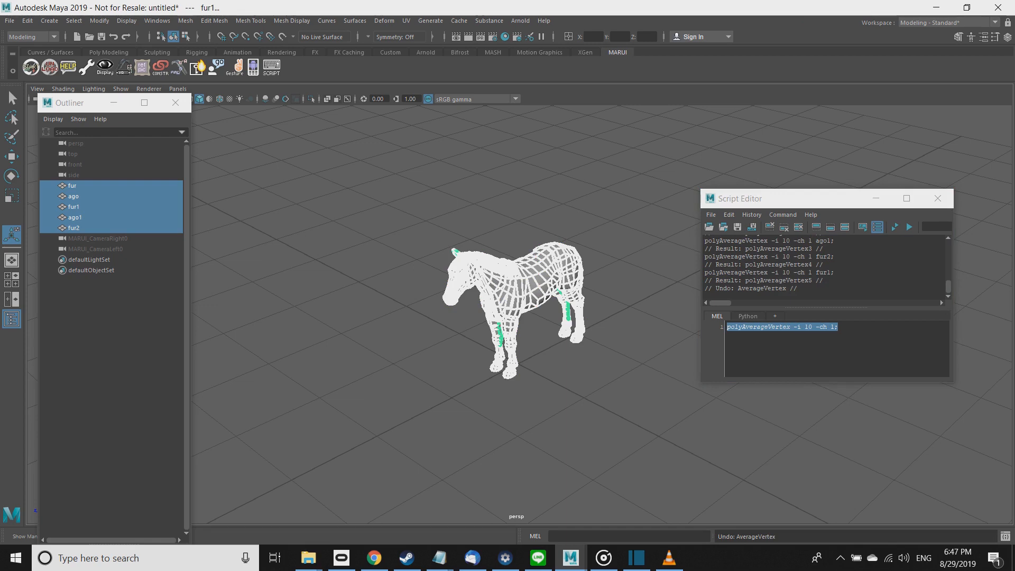
left_click(837, 326)
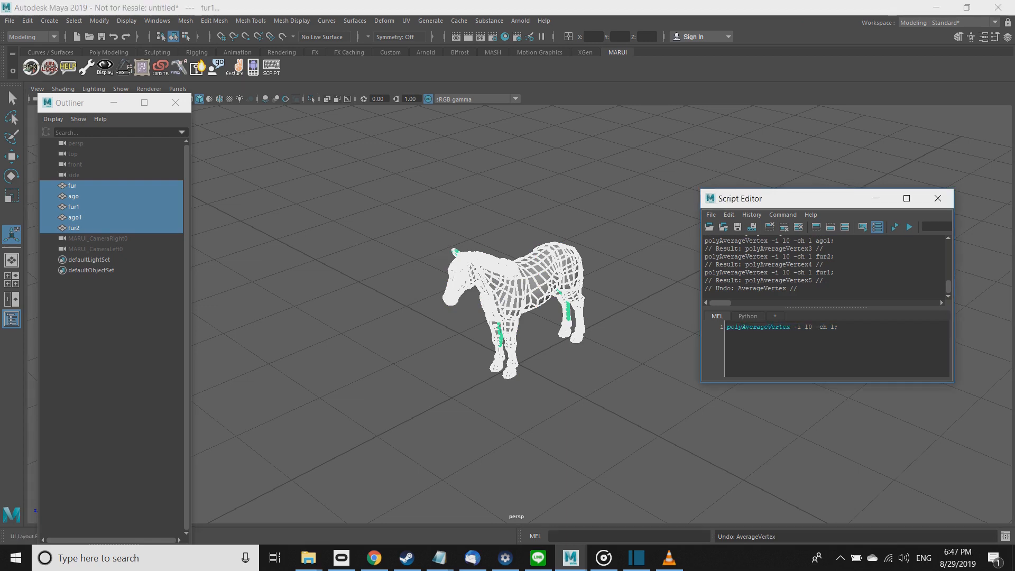
In MARUI's User Interface Layout Editor, name a custom command widget Avg Vertices and give it the bullet_interactivePlayback.png icon.
left_click(124, 67)
left_click_drag(180, 125, 248, 124)
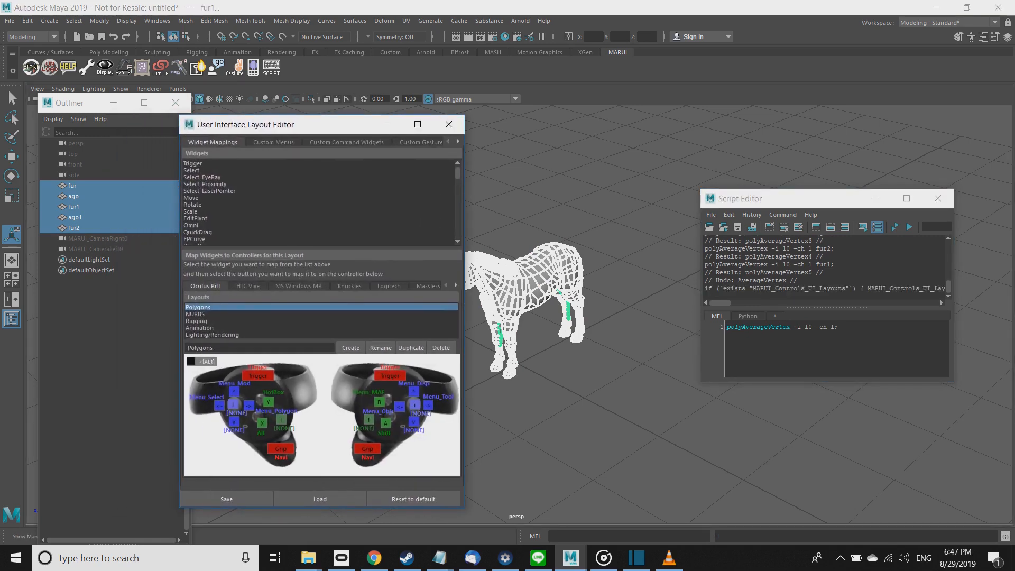
left_click(346, 141)
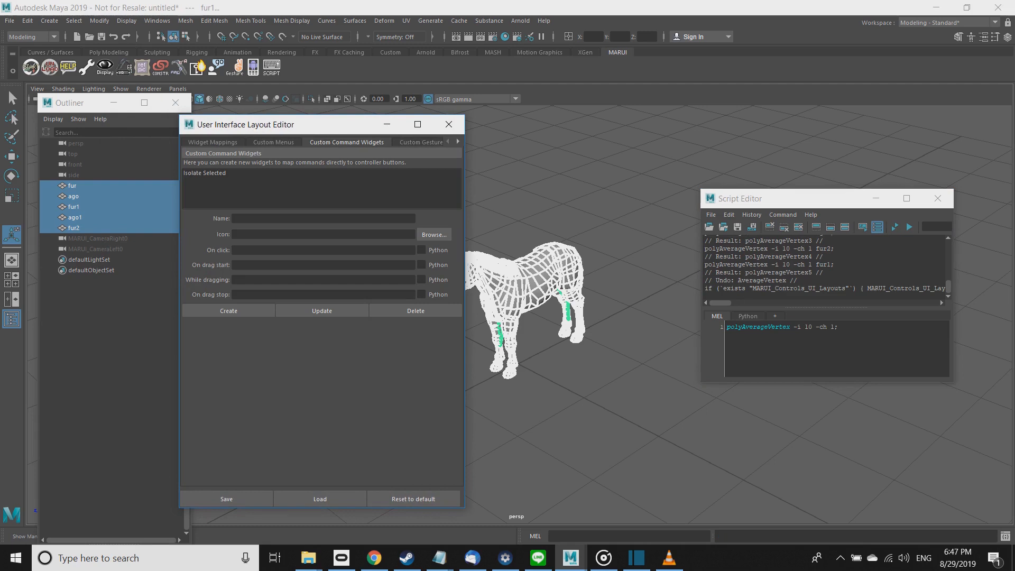
left_click(234, 218)
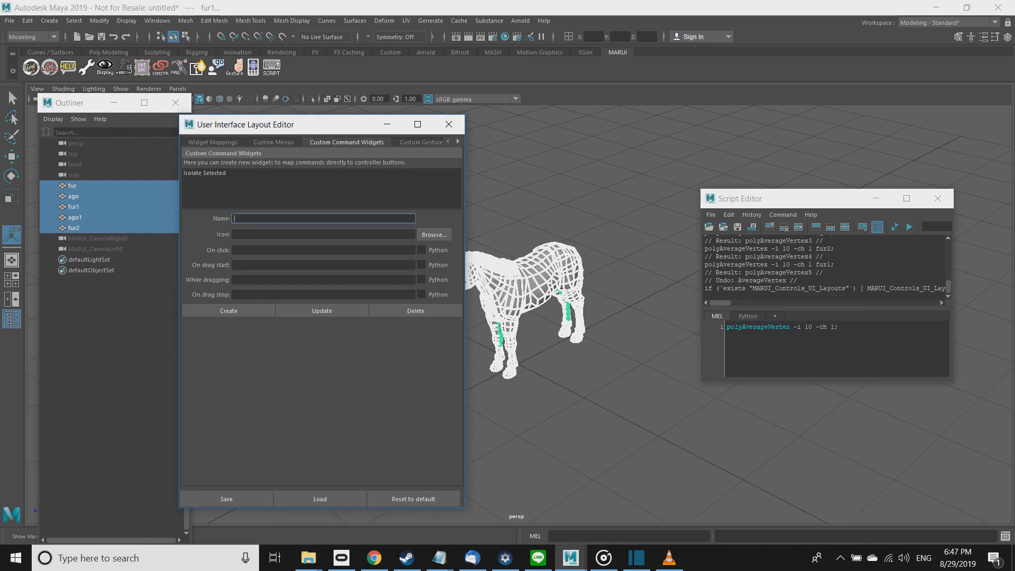
type("Avg Vertices")
left_click(433, 235)
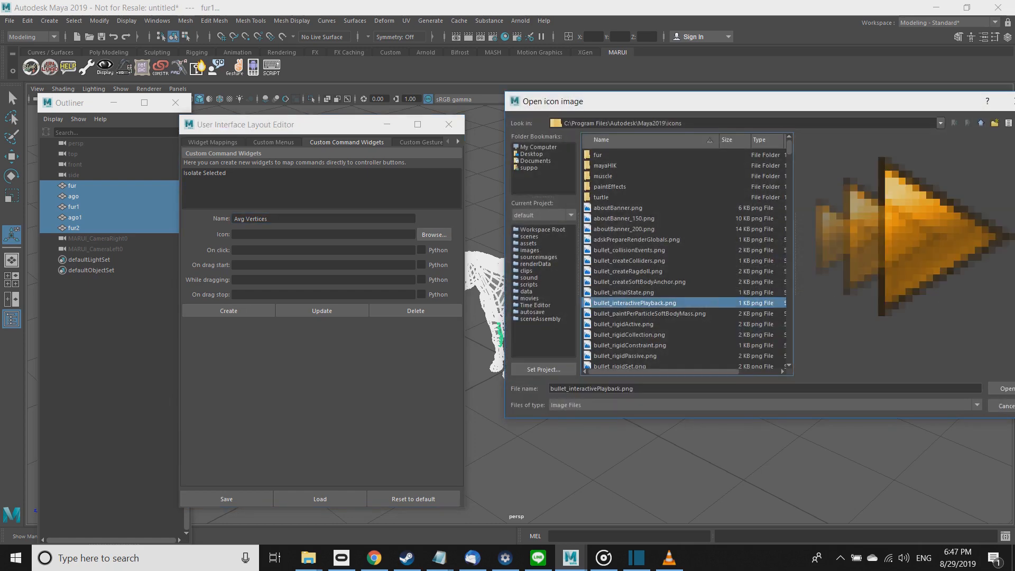
left_click(1005, 389)
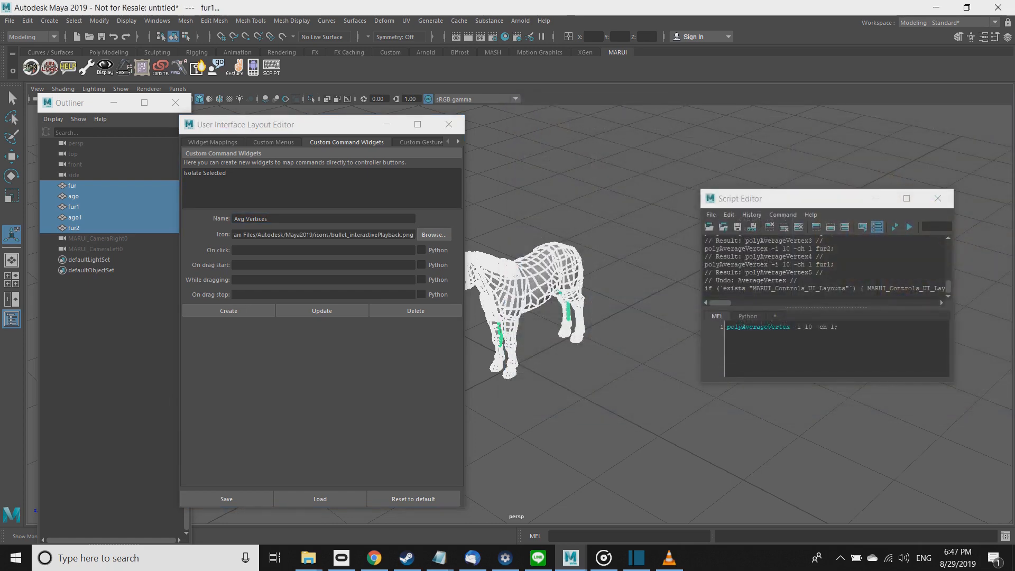
Set the widget's on-click command to "polyAverageVertex -i 10 -ch 1;" and create the widget.
left_click(323, 250)
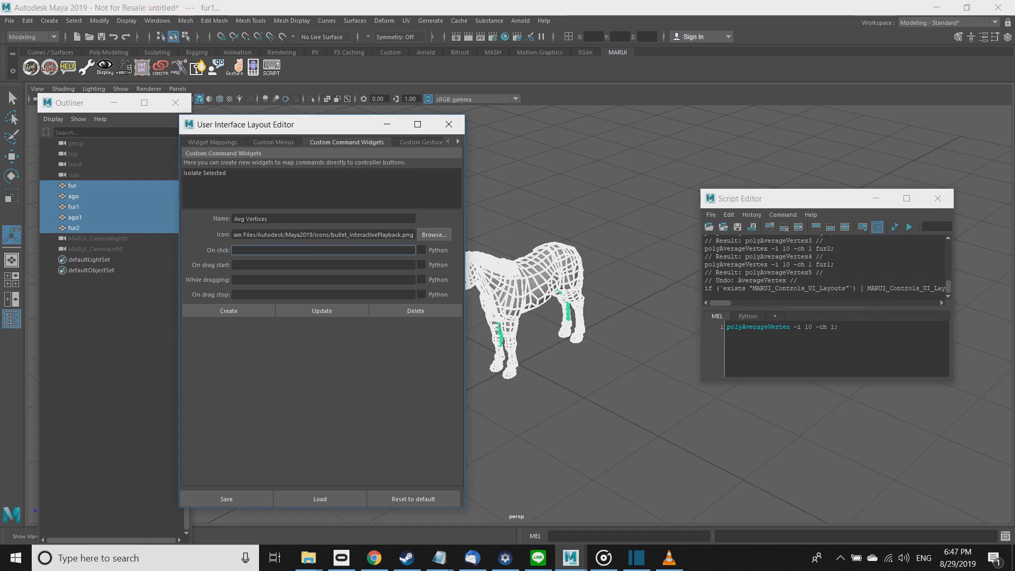
type("polyAverageVertex -i 10 -ch 1;")
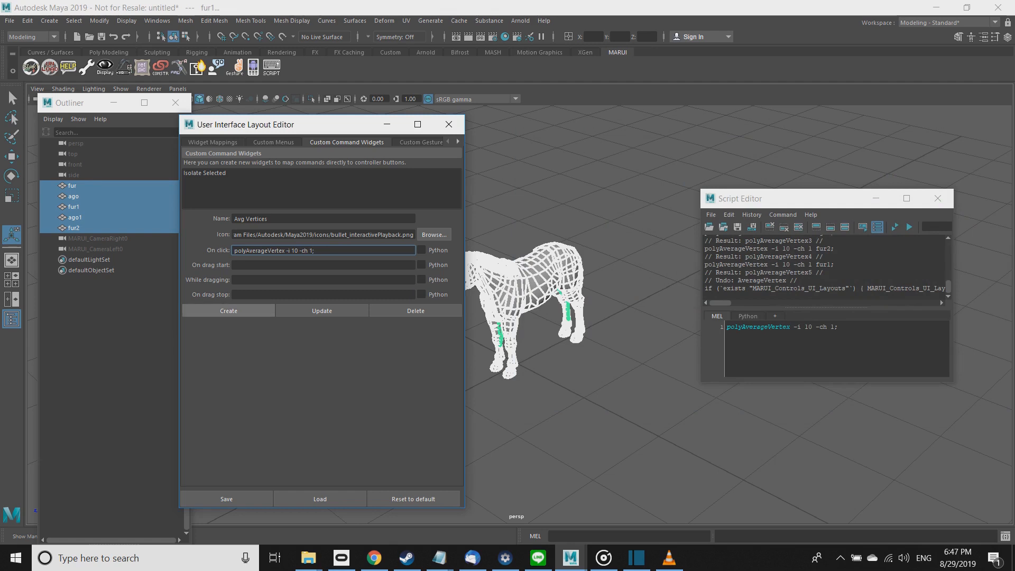
left_click(228, 310)
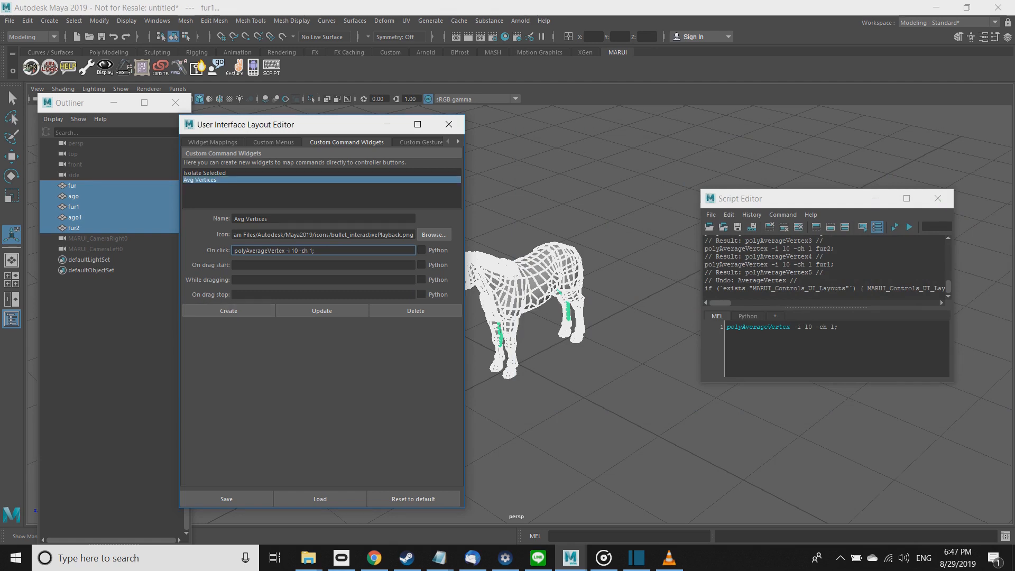
Map the Avg Vertices widget to the right Oculus Rift controller's thumbstick-down input in the Polygons layout.
left_click(212, 141)
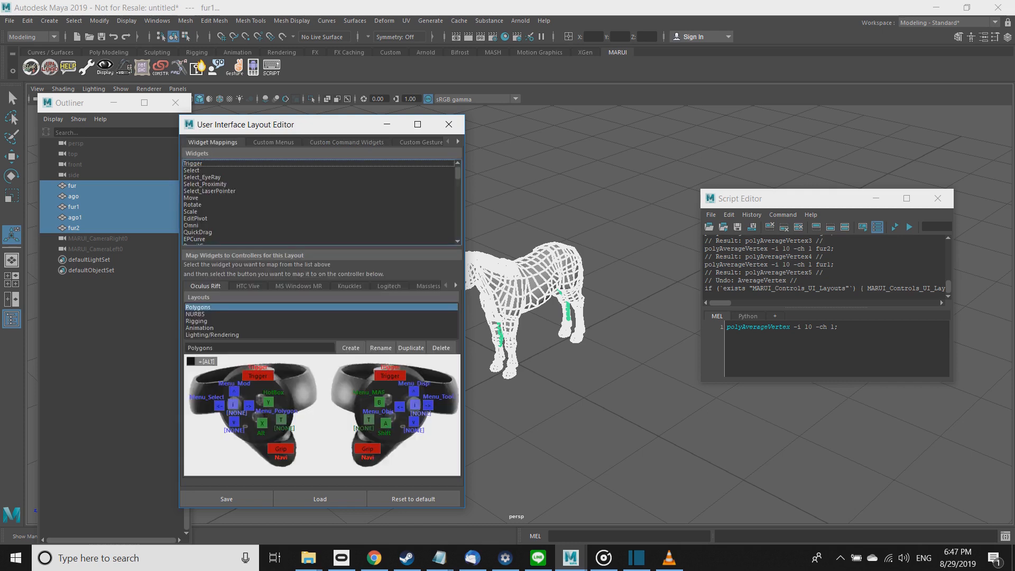
scroll(321, 202, "down", 20)
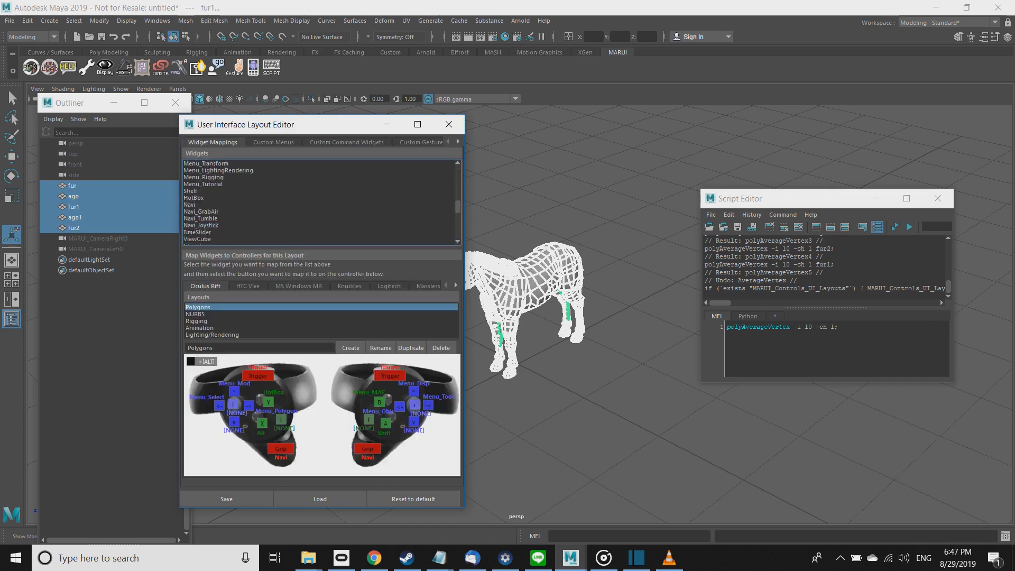
left_click(199, 225)
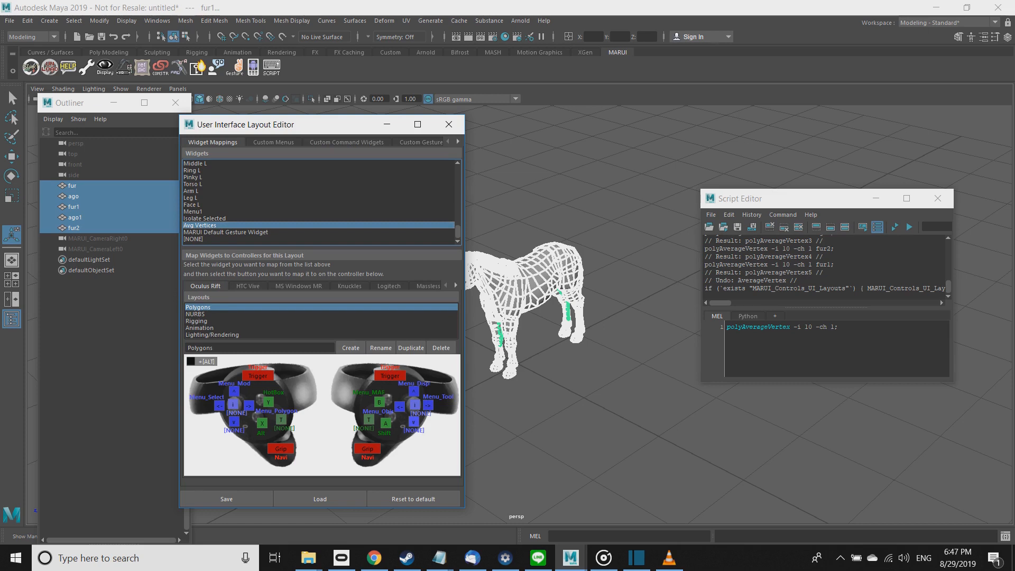
left_click(414, 422)
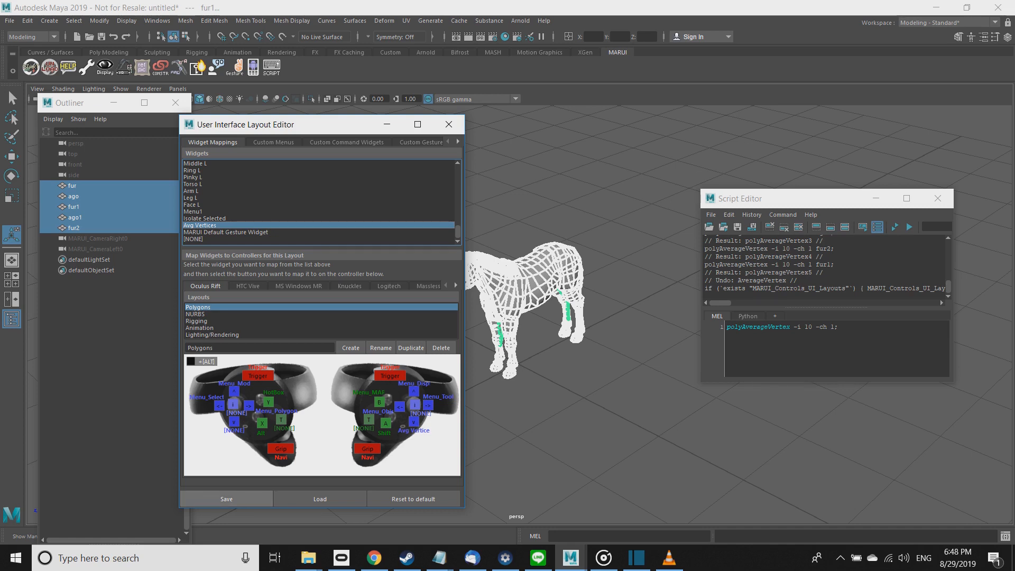
Start a MARUI VR session with Oculus Rift as the VR device.
left_click_drag(84, 102, 85, 120)
left_click(30, 67)
left_click(348, 351)
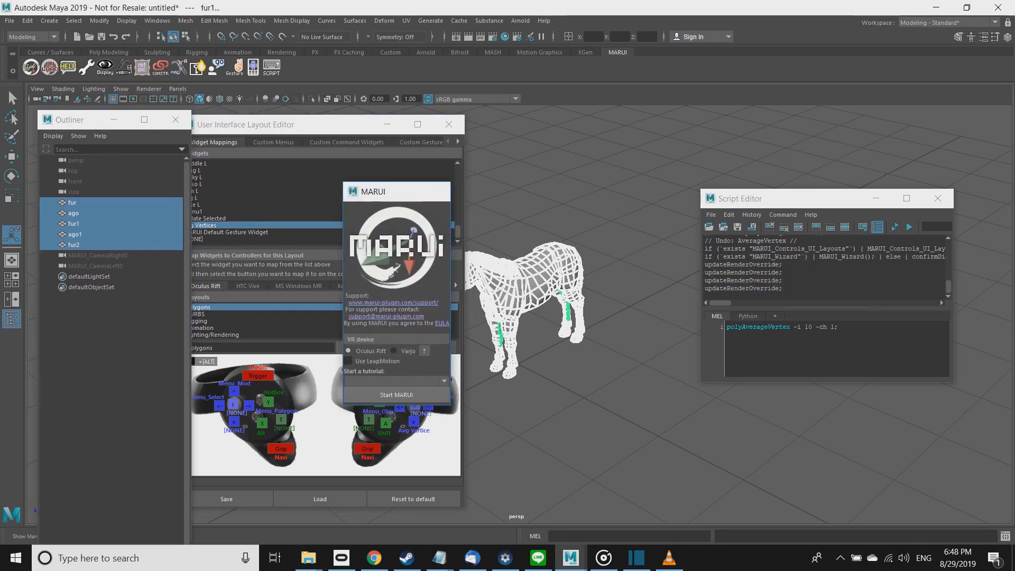
left_click(396, 394)
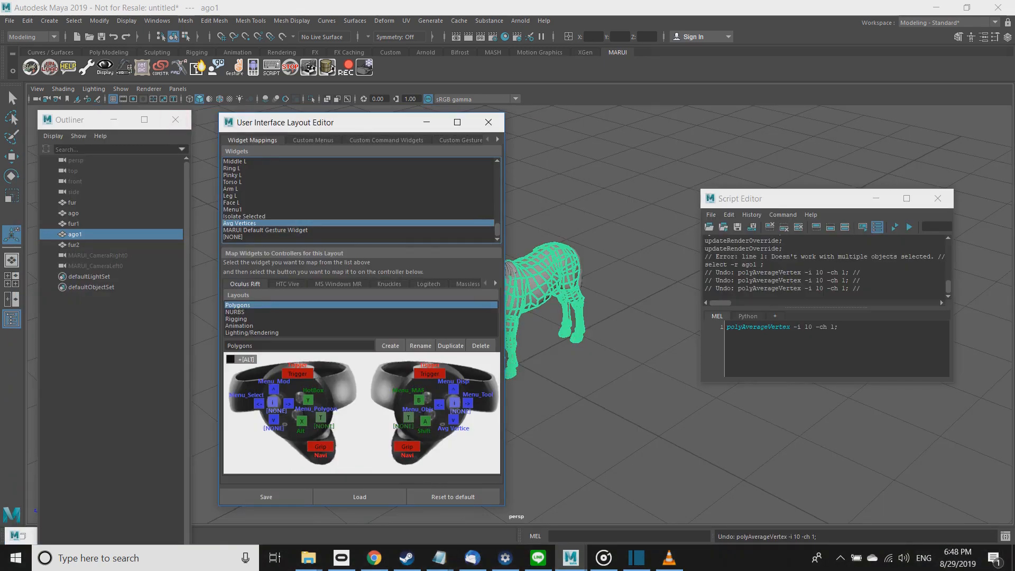
Create a custom circular menu named Menu2.
left_click(312, 140)
scroll(358, 186, "down", 3)
left_click(225, 218)
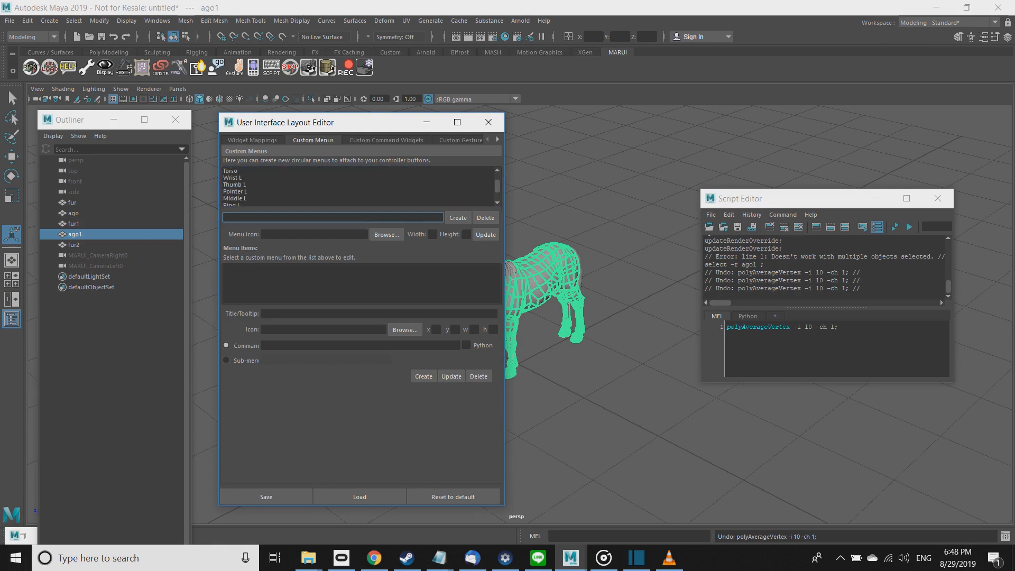
type("Menu1")
key("Return")
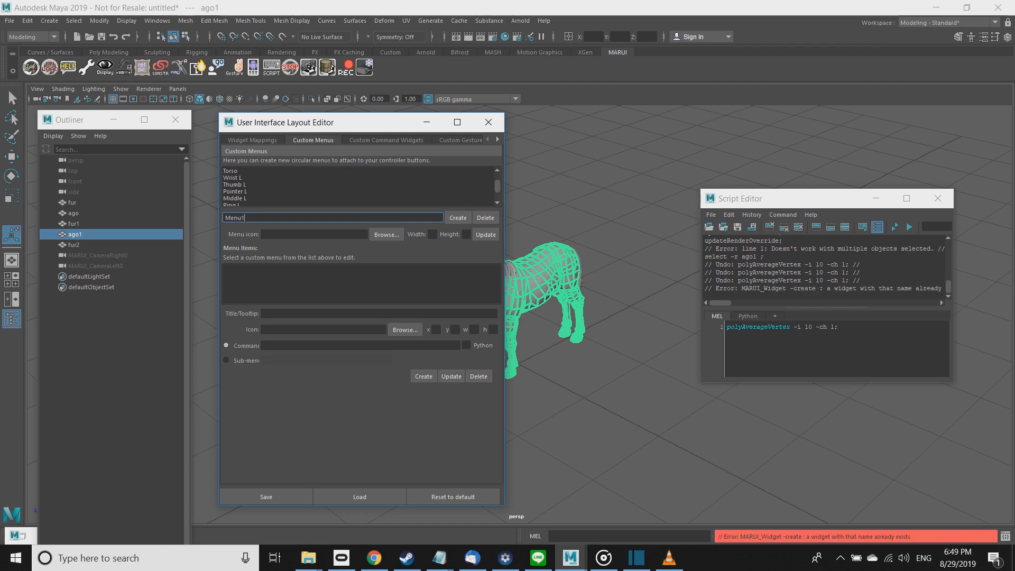
key("BackSpace")
type("2")
key("Return")
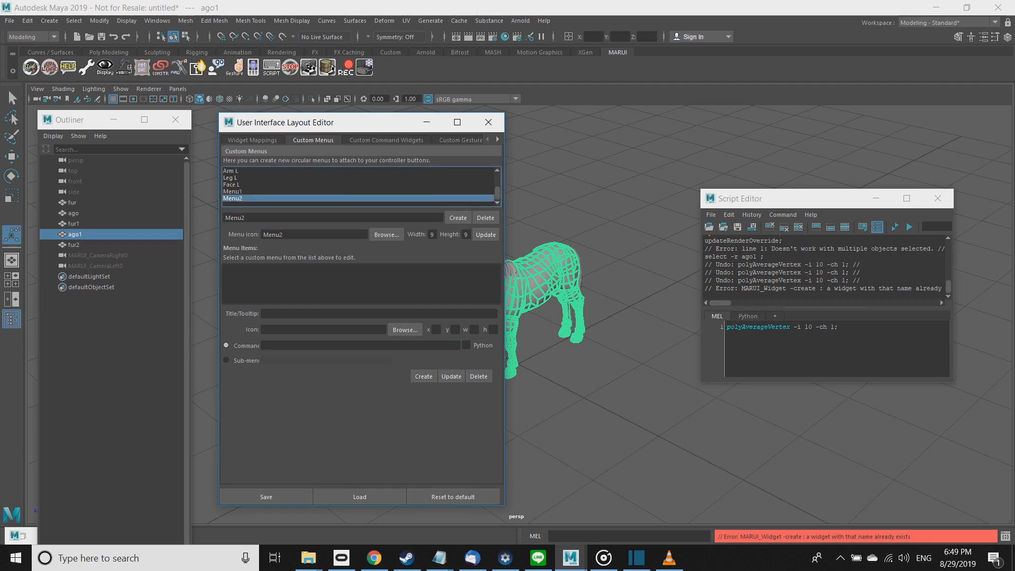
Copy the two-line Center Obj to World script from the Notepad notes into the command of a new Menu2 item.
left_click(264, 314)
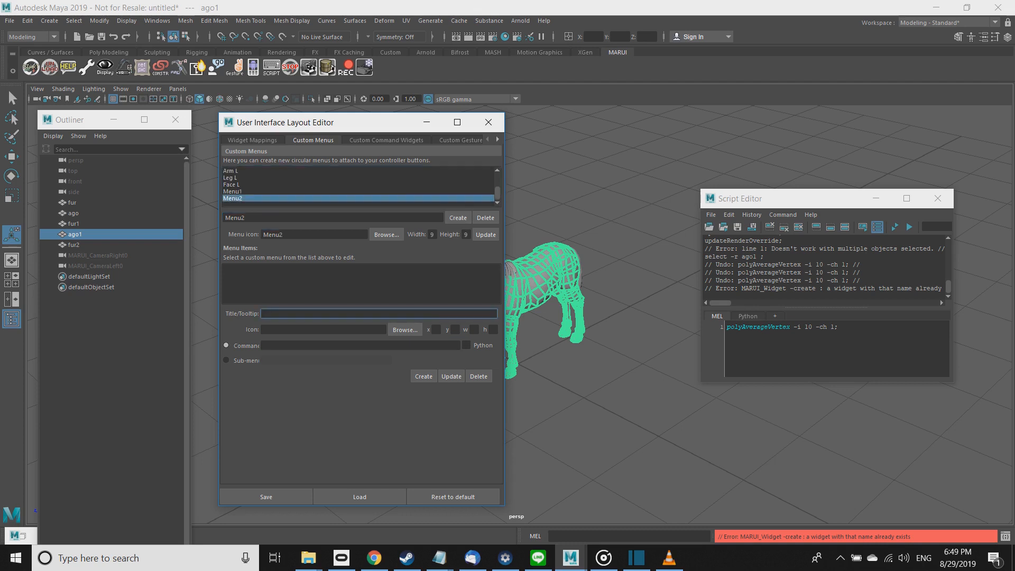
key("alt+Tab")
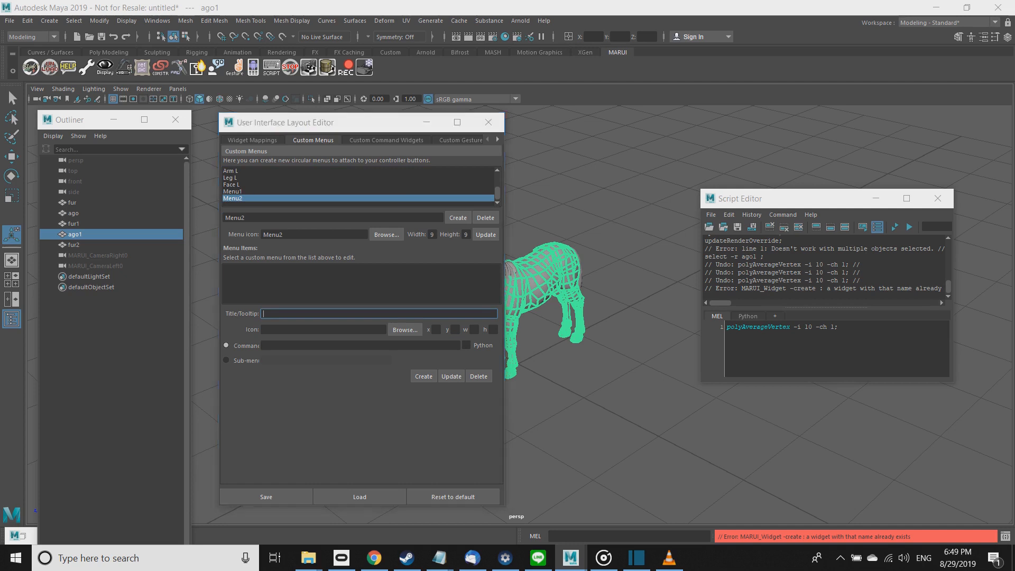
left_click_drag(380, 311, 268, 300)
key("ctrl+c")
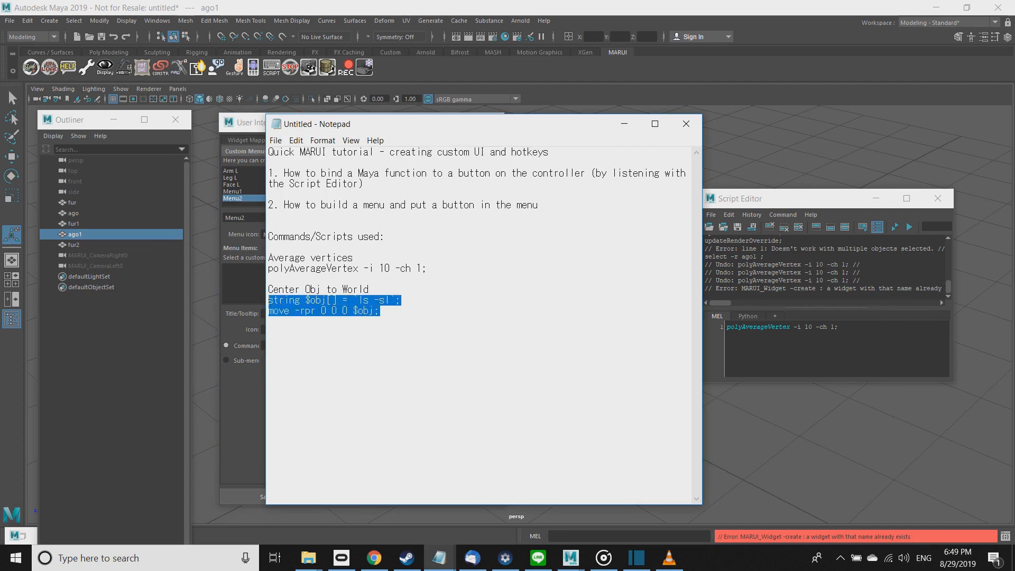
left_click_drag(386, 124, 600, 124)
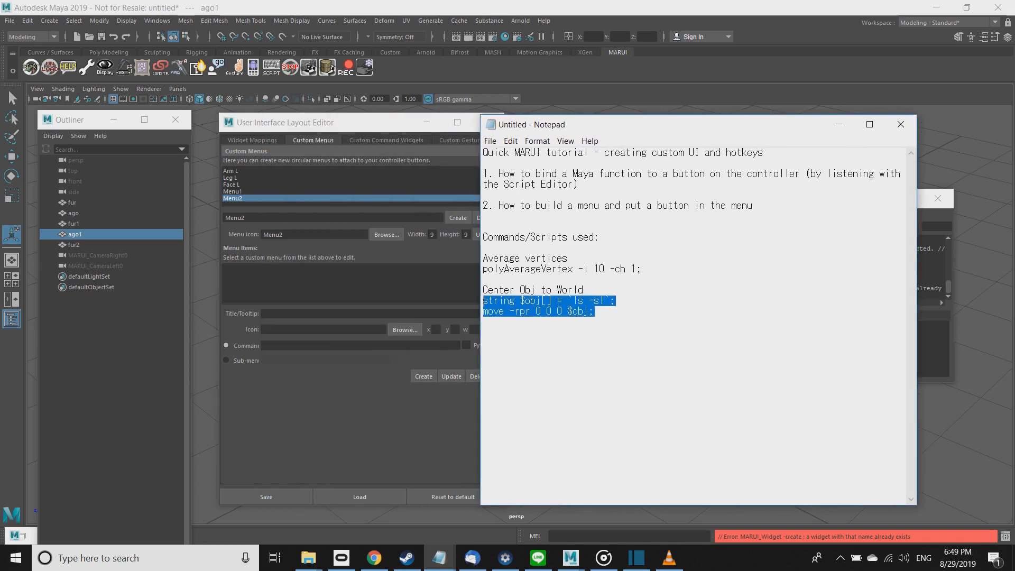
key("alt+Tab")
left_click(265, 345)
key("ctrl+v")
Title the menu item Center Obj to World, give it the bullet_rigidActive.png icon, and create it in Menu2.
left_click(263, 313)
type("Center O")
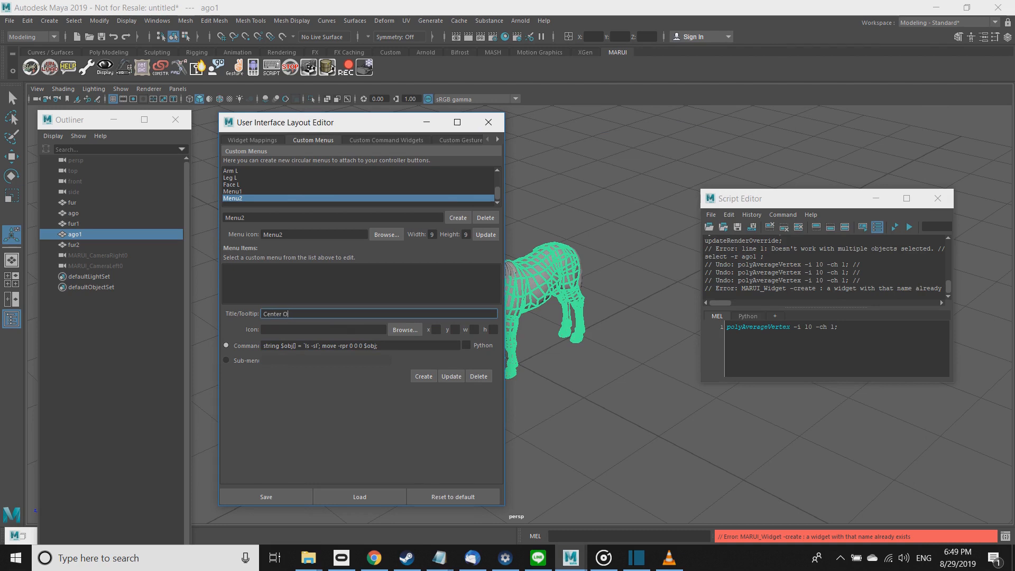
type("bj to World")
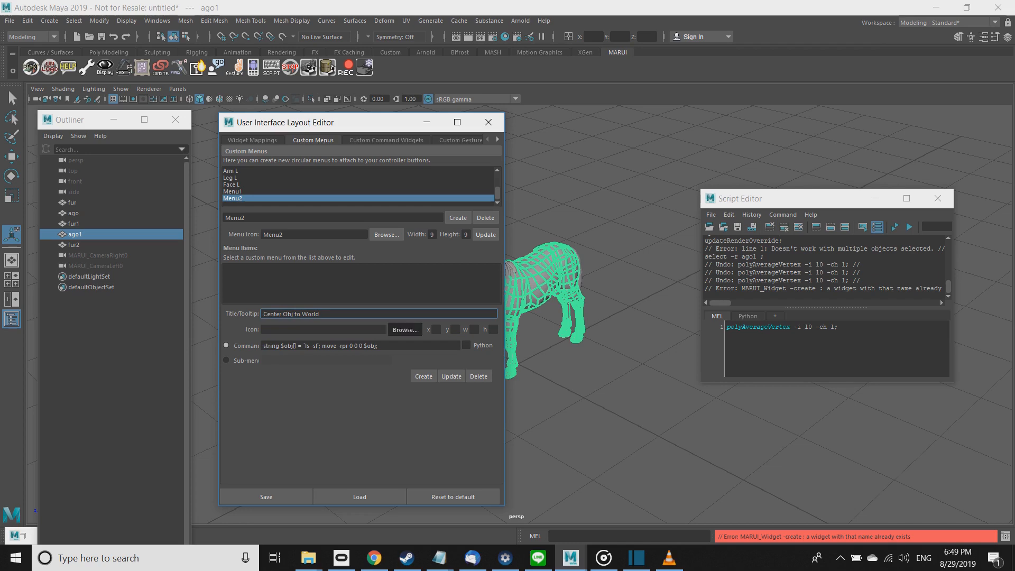
left_click(405, 329)
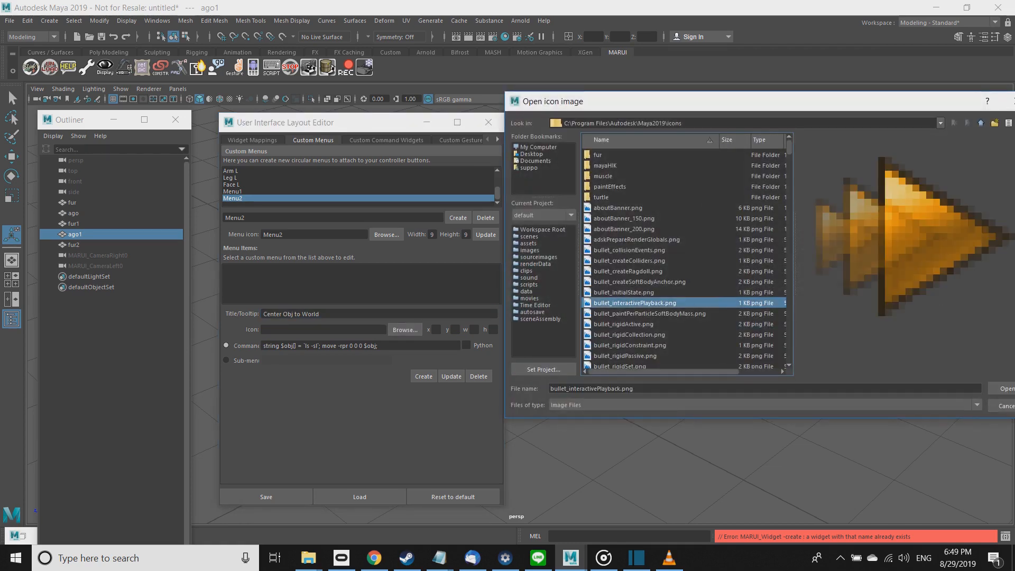
left_click(623, 324)
left_click(1001, 388)
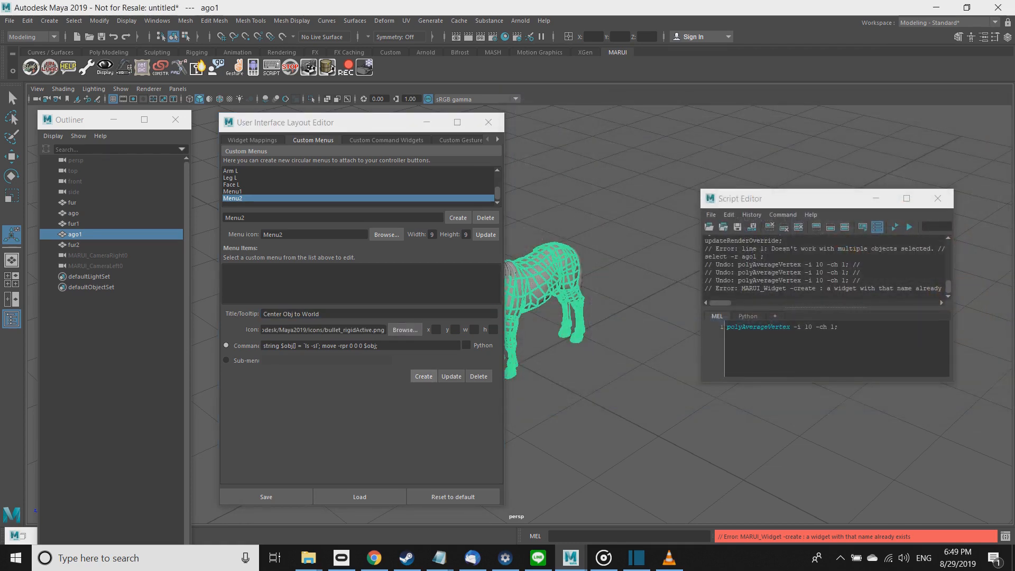
left_click(424, 375)
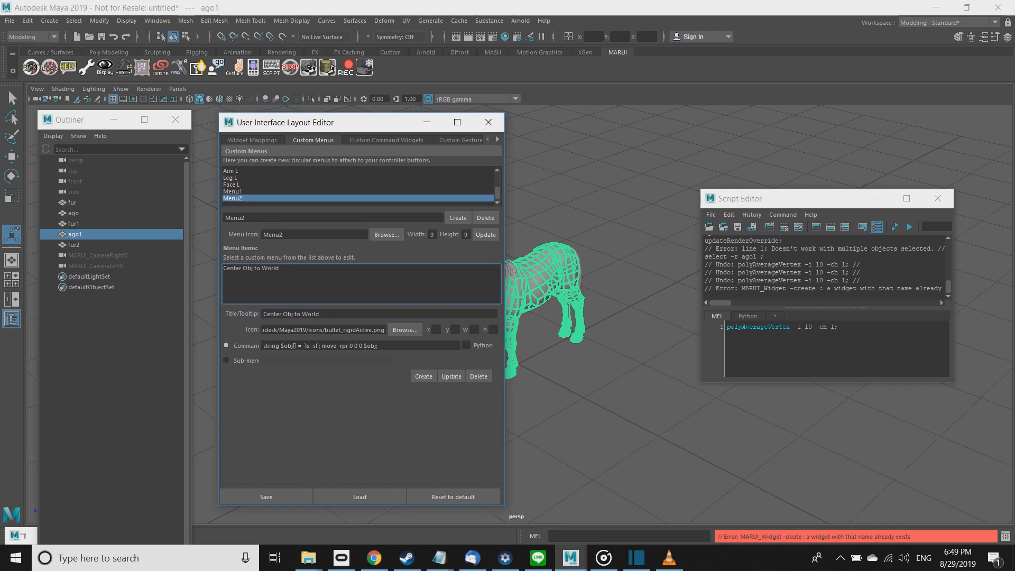
Map Menu2 to the left Oculus Rift controller's thumbstick-down input in the Polygons layout.
left_click(252, 139)
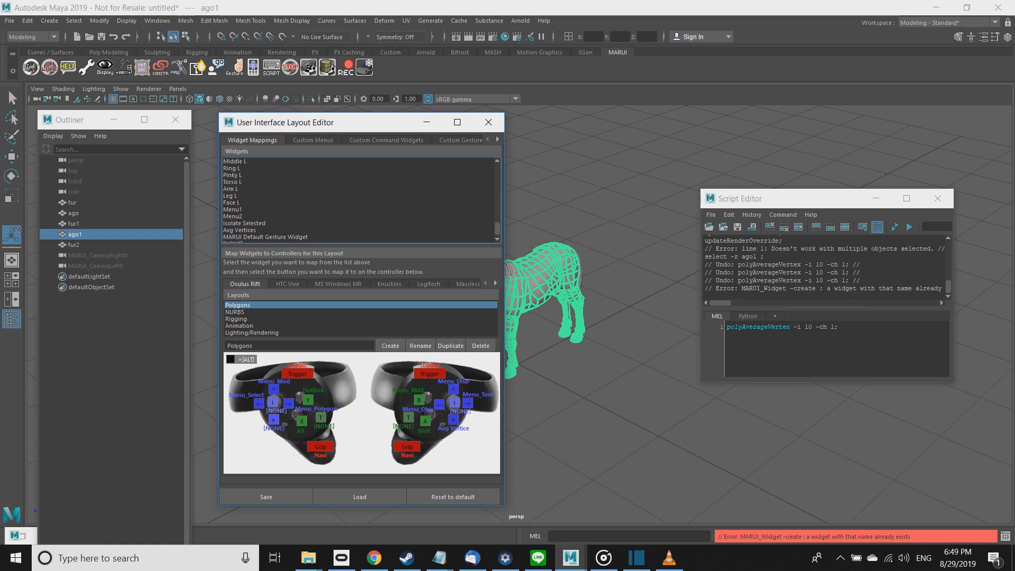
scroll(360, 198, "down", 1)
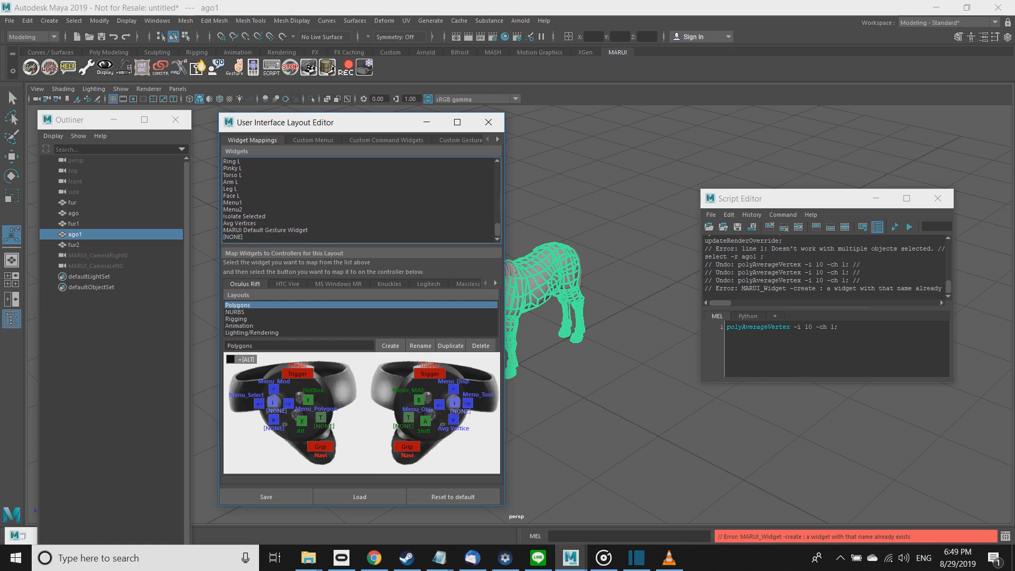
left_click(232, 209)
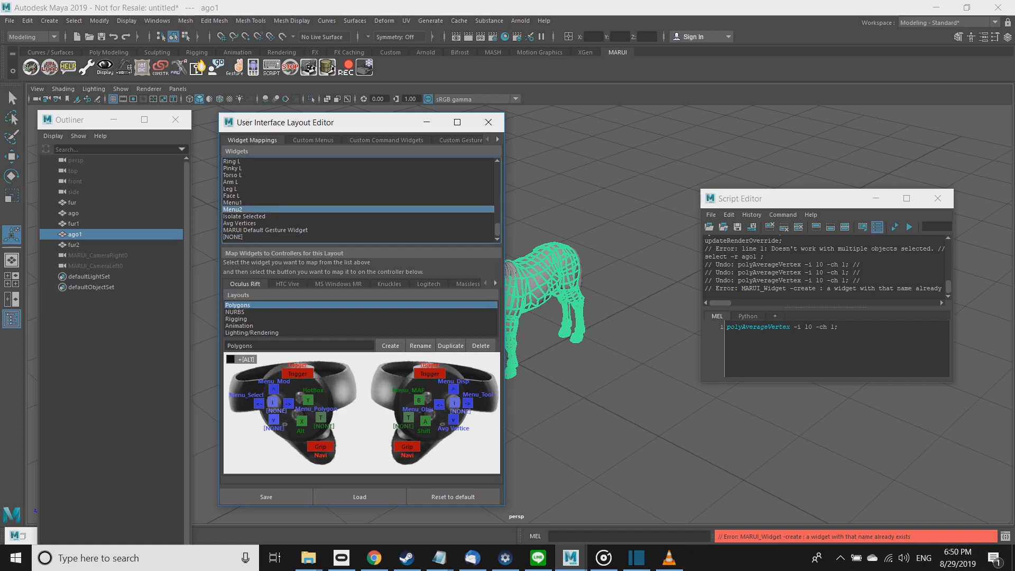
left_click(273, 420)
Move the Outliner out of the way and restore the minimized MARUI VR window.
left_click_drag(100, 120, 170, 83)
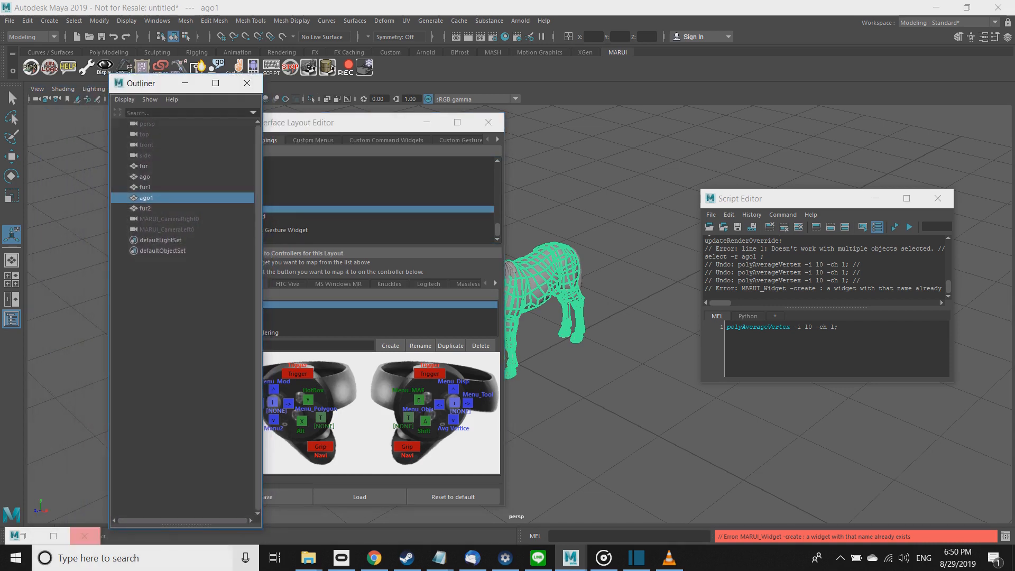
left_click(46, 534)
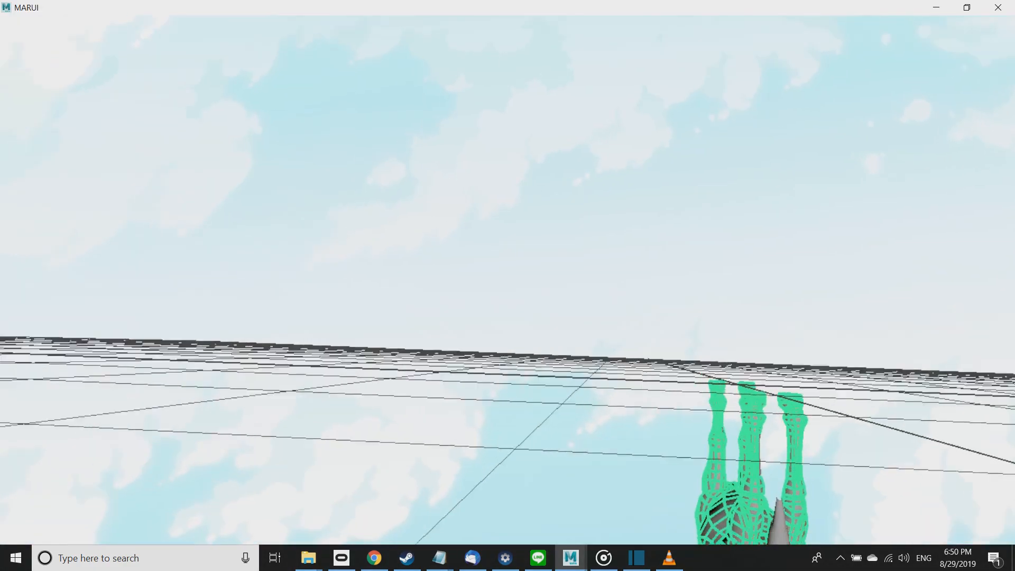